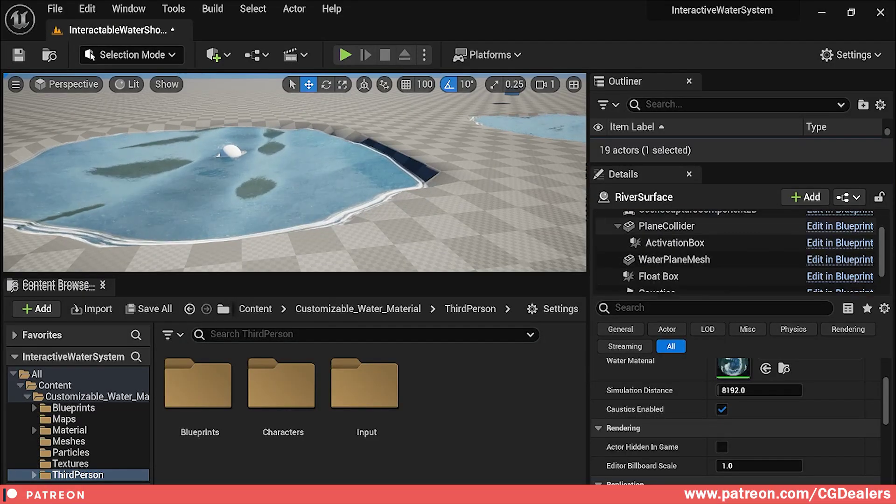
Open the MI_WaterRiver material instance, widen its parameter list and place its editor window beside the river in the viewport.
{"action": "scroll", "coordinate": [737, 261], "scroll_direction": "up", "scroll_amount": 3}
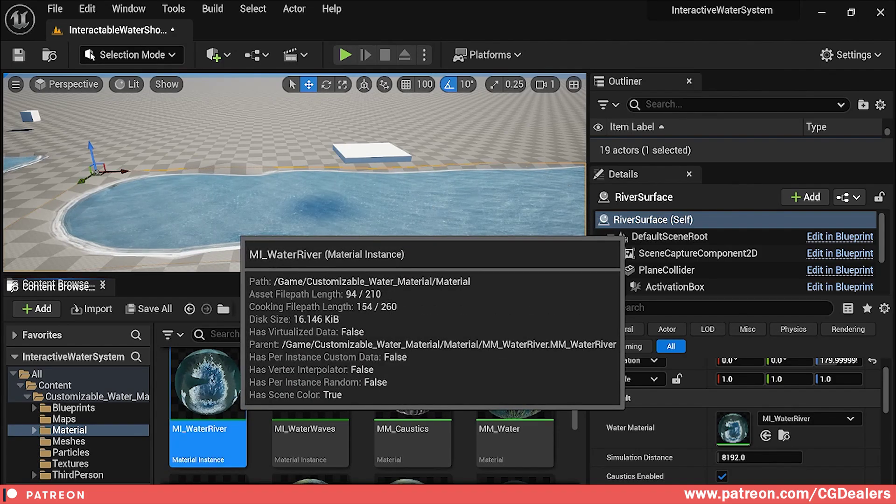
{"action": "double_click", "coordinate": [208, 388]}
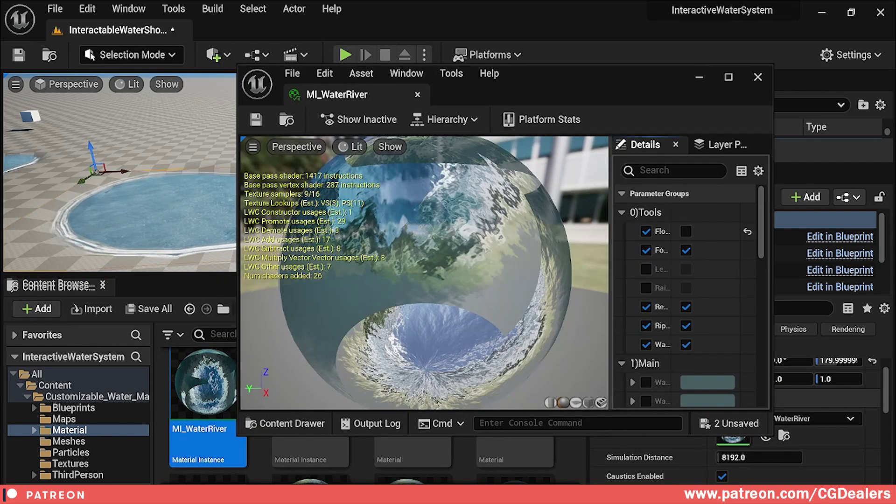
{"action": "left_click_drag", "start_coordinate": [611, 252], "coordinate": [469, 252]}
{"action": "left_click_drag", "start_coordinate": [584, 84], "coordinate": [694, 89]}
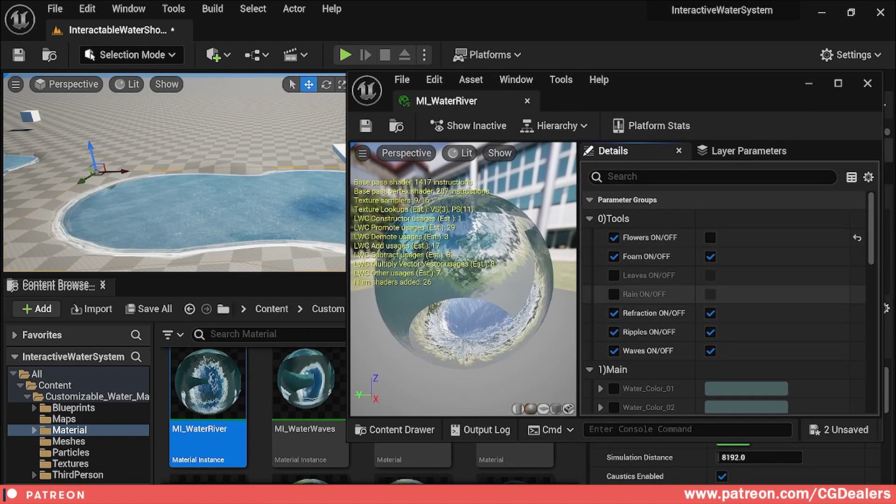
Switch on the Rain and Leaves options in MI_WaterRiver and view their effect on the river surface.
{"action": "right_click_drag", "start_coordinate": [211, 187], "coordinate": [208, 205]}
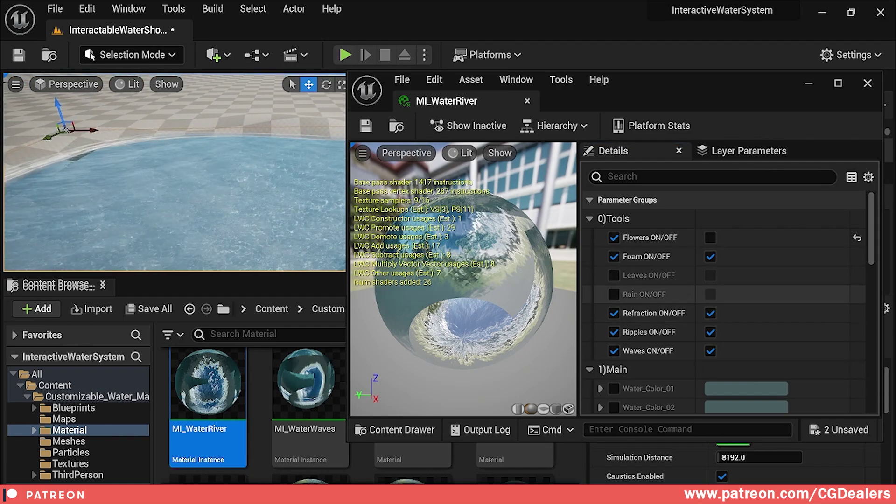
{"action": "left_click", "coordinate": [614, 294]}
{"action": "left_click", "coordinate": [711, 294]}
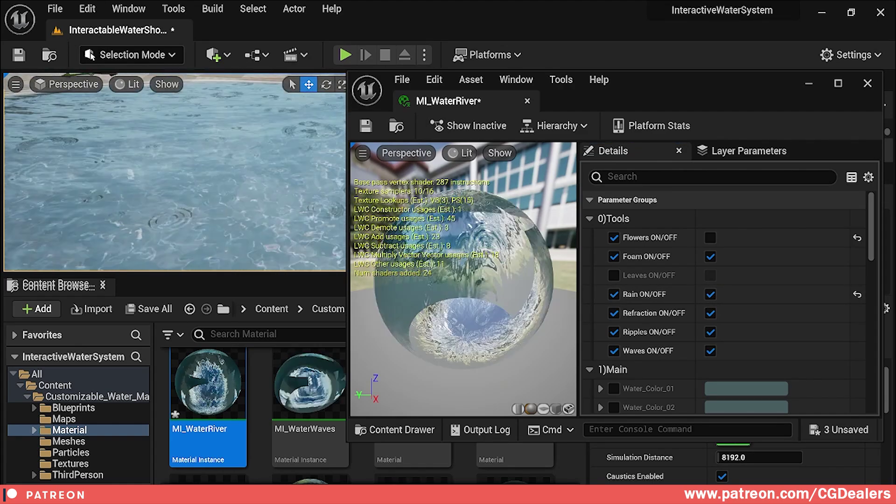
{"action": "scroll", "coordinate": [175, 173], "scroll_direction": "down", "scroll_amount": 10}
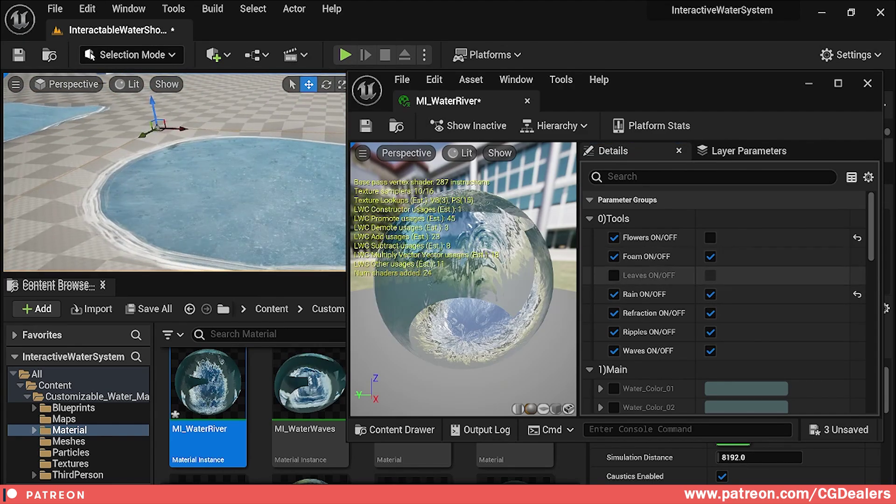
{"action": "left_click", "coordinate": [711, 275]}
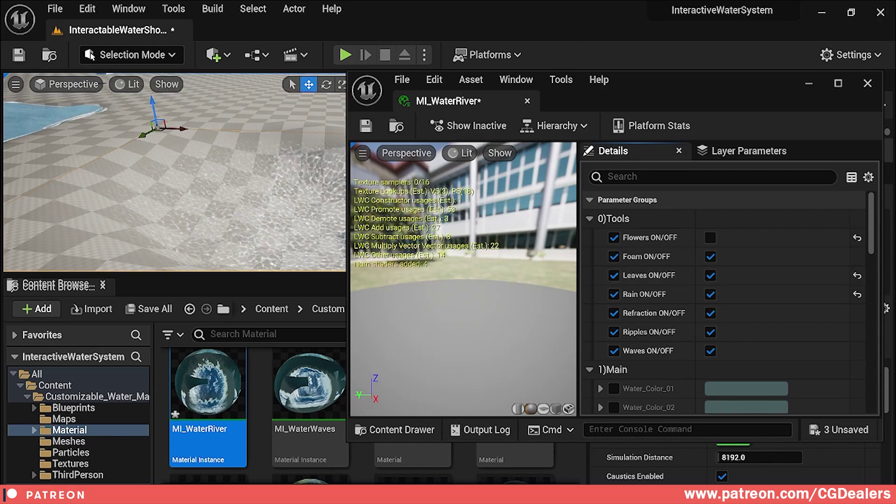
{"action": "right_click_drag", "start_coordinate": [175, 173], "coordinate": [224, 174]}
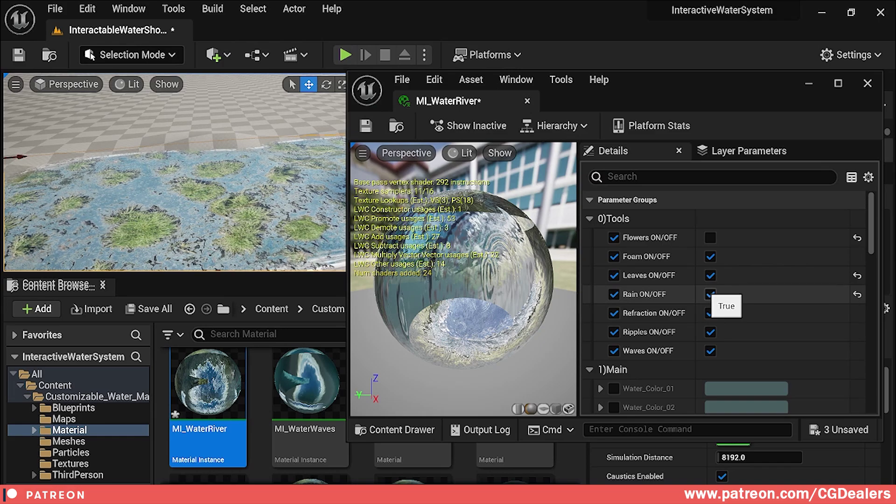
Switch off the Leaves, Foam and Rain options in MI_WaterRiver and check the river surface.
{"action": "left_click", "coordinate": [711, 275]}
{"action": "left_click", "coordinate": [711, 256]}
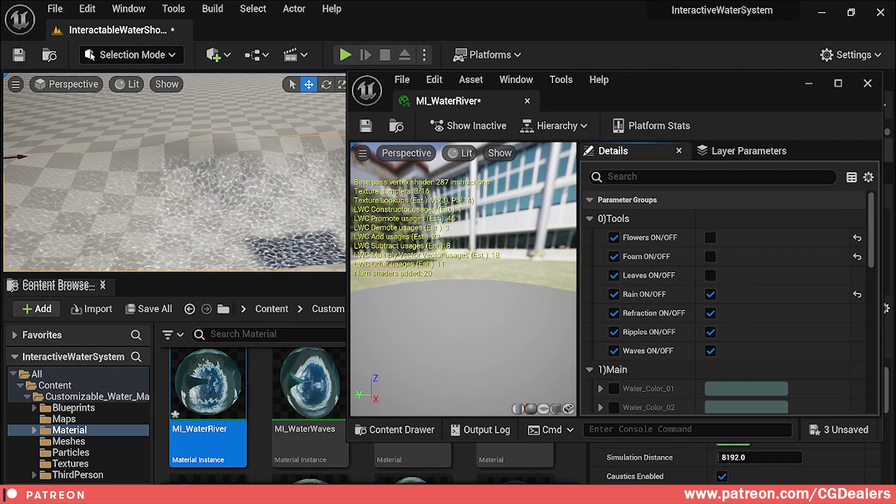
{"action": "right_click_drag", "start_coordinate": [187, 177], "coordinate": [257, 161]}
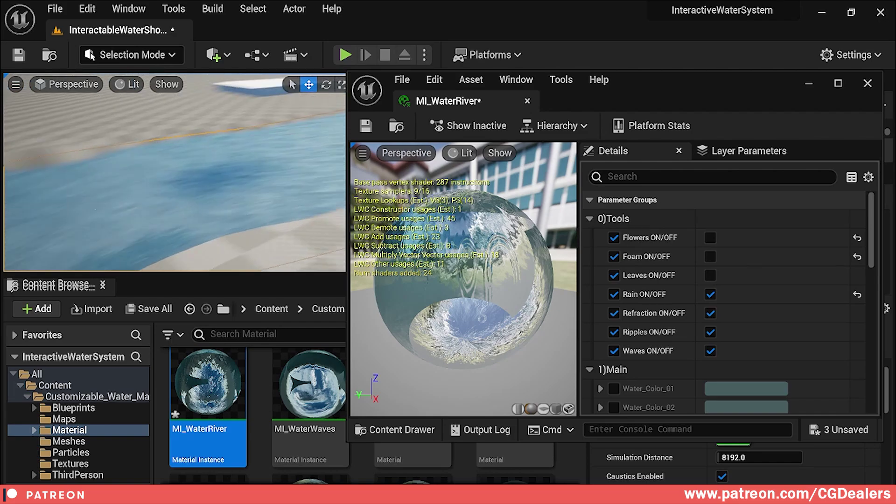
{"action": "scroll", "coordinate": [728, 299], "scroll_direction": "down", "scroll_amount": 2}
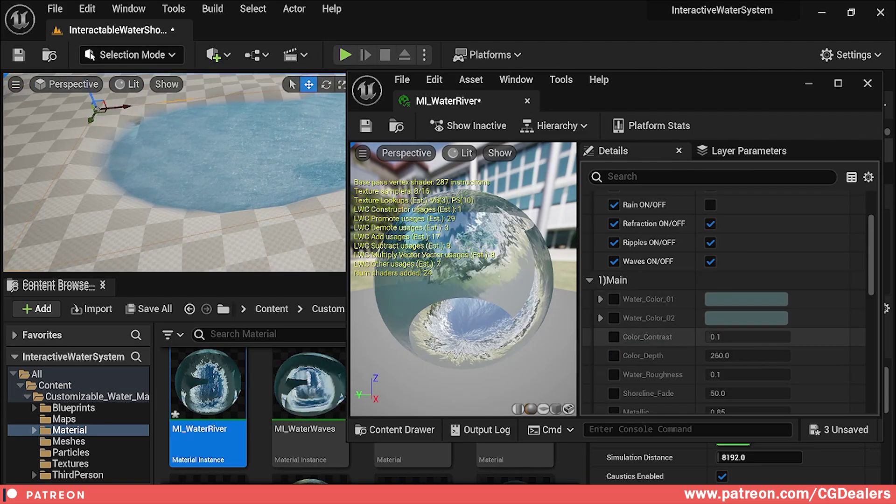
Override Water_Color_01 of the river material with a dark magenta colour.
{"action": "scroll", "coordinate": [729, 299], "scroll_direction": "down", "scroll_amount": 3}
{"action": "scroll", "coordinate": [729, 299], "scroll_direction": "up", "scroll_amount": 2}
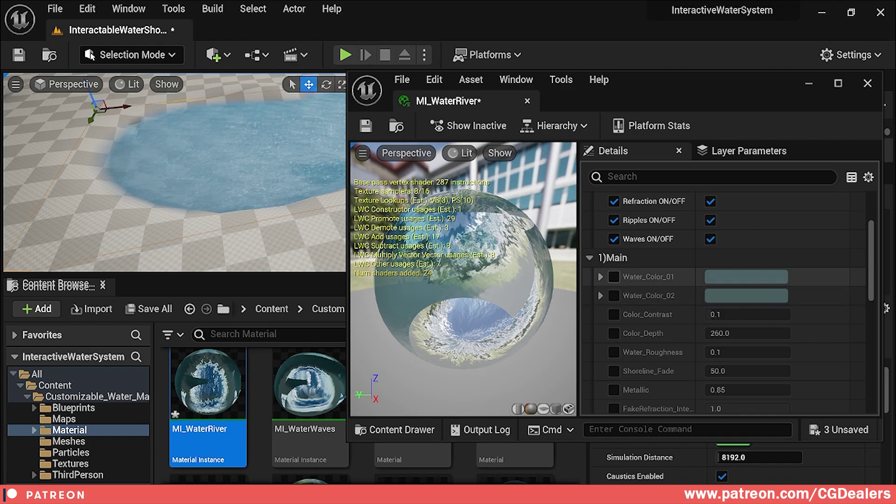
{"action": "left_click", "coordinate": [728, 277]}
{"action": "left_click_drag", "start_coordinate": [542, 273], "coordinate": [572, 271]}
{"action": "left_click", "coordinate": [647, 495]}
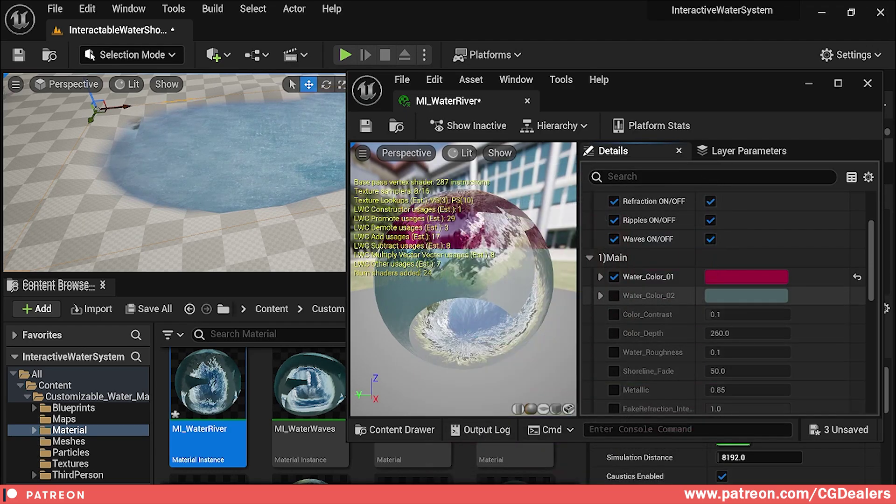
Override Water_Color_02 of the river material with an olive yellow, hex sRGB 9D9D19FF.
{"action": "left_click", "coordinate": [614, 296]}
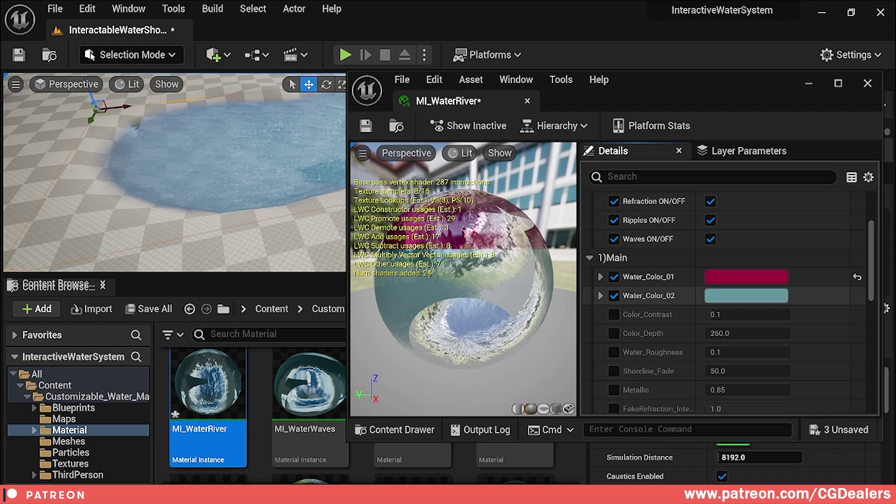
{"action": "left_click", "coordinate": [746, 296]}
{"action": "left_click_drag", "start_coordinate": [493, 256], "coordinate": [544, 337]}
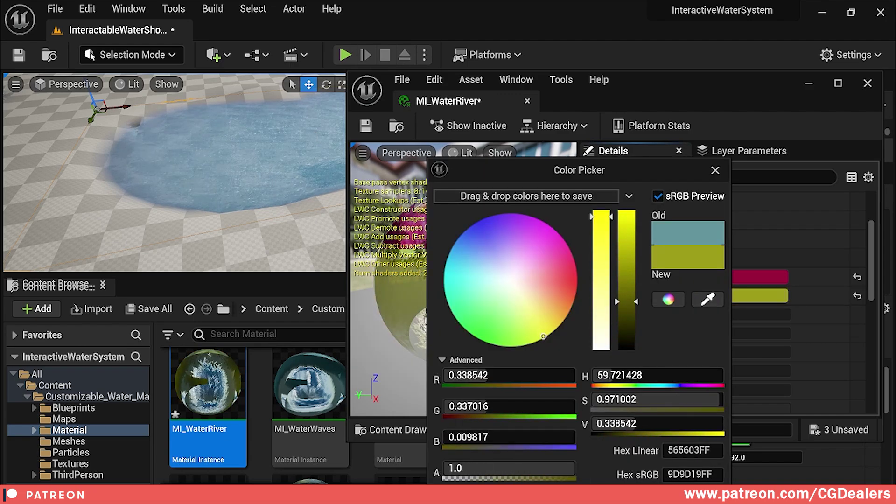
{"action": "key", "text": "Return"}
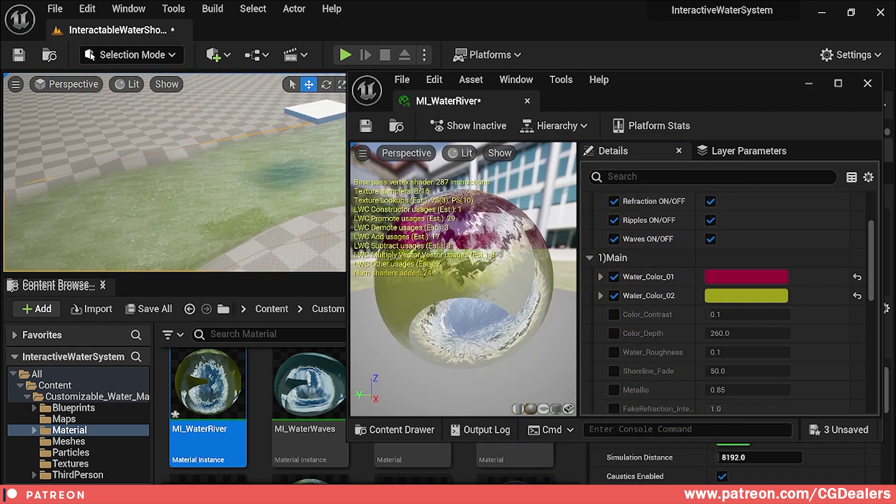
Enable the Color_Contrast override and try another contrast value, and override Color_Depth as well.
{"action": "left_click", "coordinate": [614, 315]}
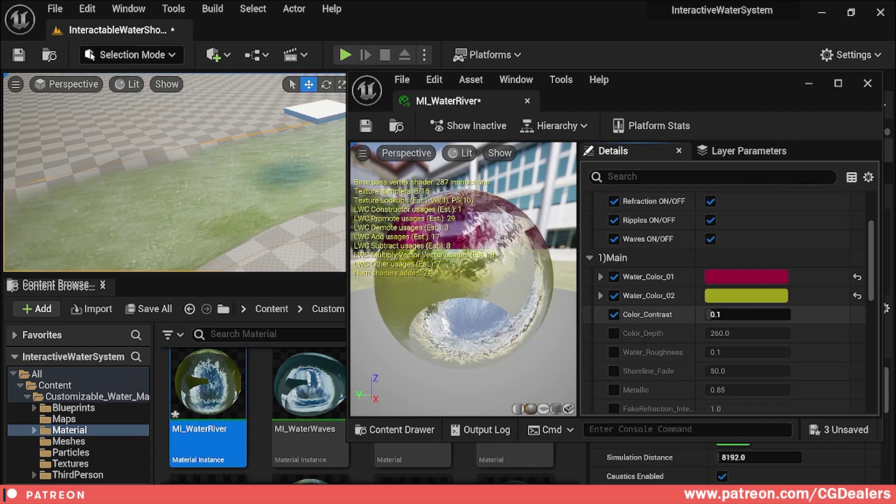
{"action": "left_click_drag", "start_coordinate": [712, 315], "coordinate": [719, 334]}
{"action": "left_click", "coordinate": [614, 334]}
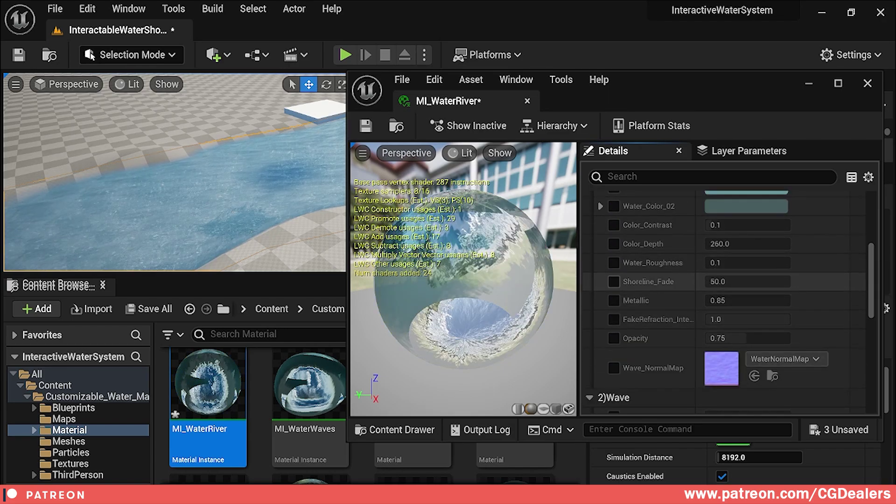
Try the fake refraction override and an Opacity of 0.73 on the river material, then disable both overrides.
{"action": "left_click", "coordinate": [614, 320]}
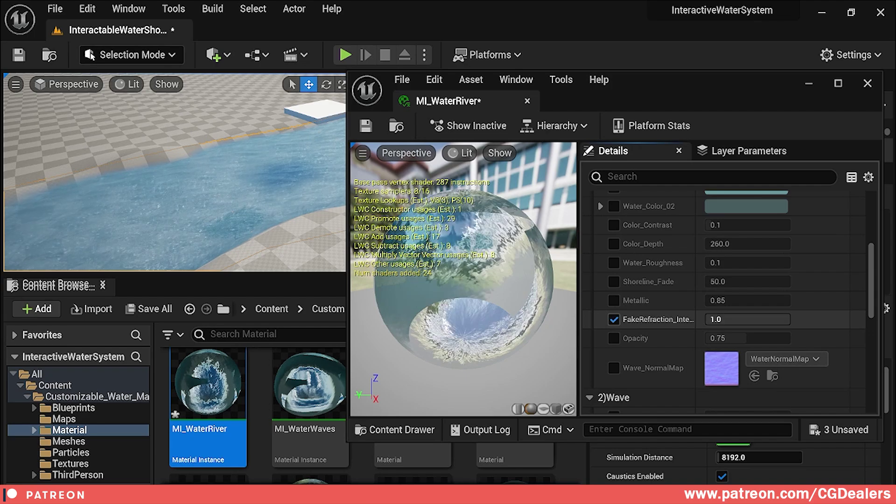
{"action": "left_click", "coordinate": [614, 320]}
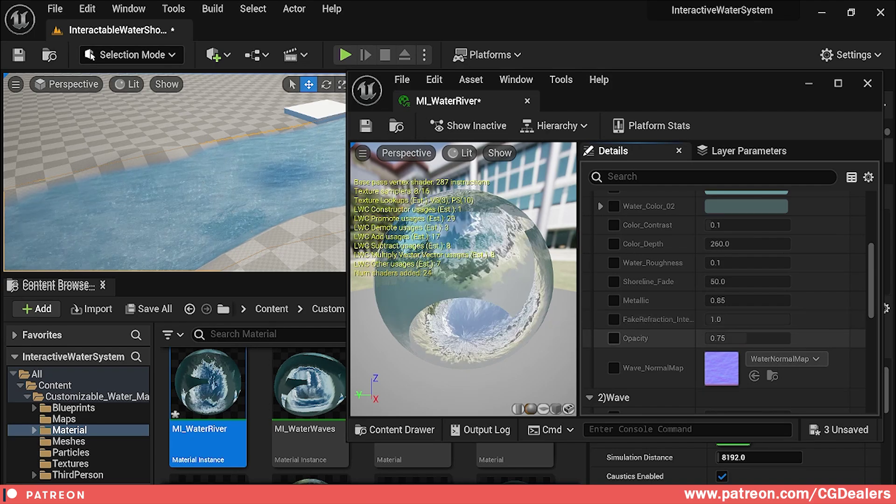
{"action": "left_click", "coordinate": [614, 338]}
{"action": "mouse_move", "coordinate": [733, 338]}
{"action": "left_mouse_down"}
{"action": "mouse_move", "coordinate": [695, 338]}
{"action": "mouse_move", "coordinate": [790, 338]}
{"action": "mouse_move", "coordinate": [721, 338]}
{"action": "mouse_move", "coordinate": [744, 339]}
{"action": "left_mouse_up"}
{"action": "key", "text": "Return"}
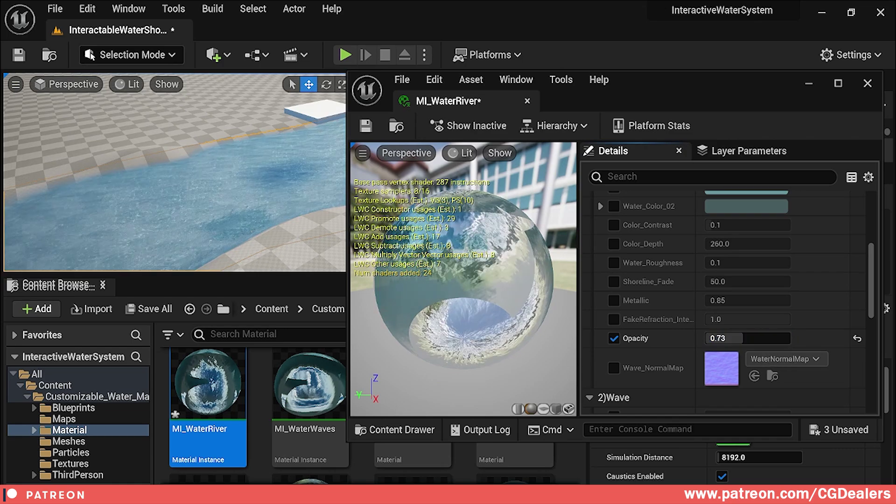
{"action": "left_click", "coordinate": [614, 338]}
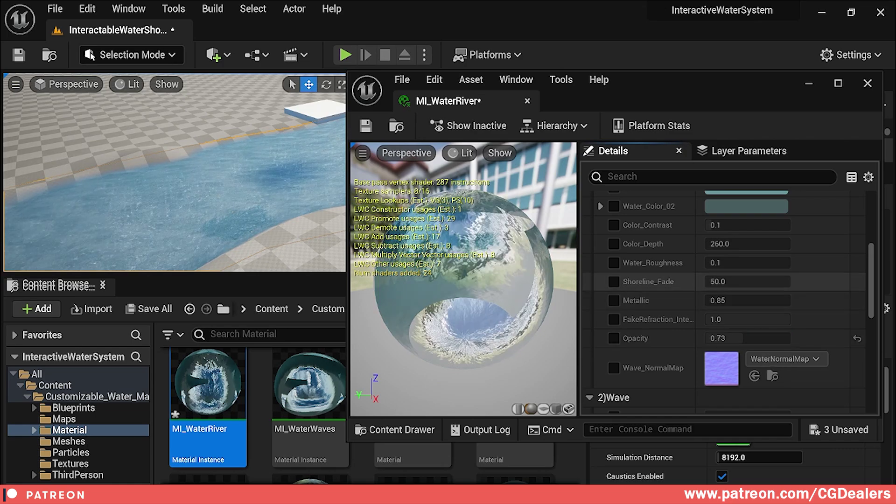
Override the river's wave parameters with a Wave_Intensity of about 3.42 and a Wave_Size of about 1505.
{"action": "scroll", "coordinate": [663, 298], "scroll_direction": "down", "scroll_amount": 5}
{"action": "scroll", "coordinate": [654, 303], "scroll_direction": "down", "scroll_amount": 2}
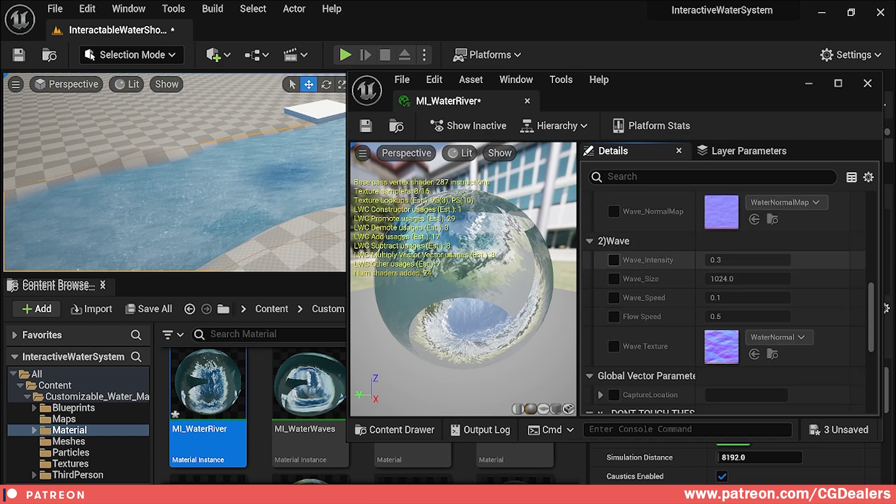
{"action": "left_click", "coordinate": [614, 261]}
{"action": "left_click_drag", "start_coordinate": [747, 260], "coordinate": [831, 260]}
{"action": "mouse_move", "coordinate": [187, 173]}
{"action": "right_mouse_down"}
{"action": "mouse_move", "coordinate": [159, 175]}
{"action": "mouse_move", "coordinate": [186, 183]}
{"action": "right_mouse_up"}
{"action": "left_click_drag", "start_coordinate": [747, 279], "coordinate": [773, 298]}
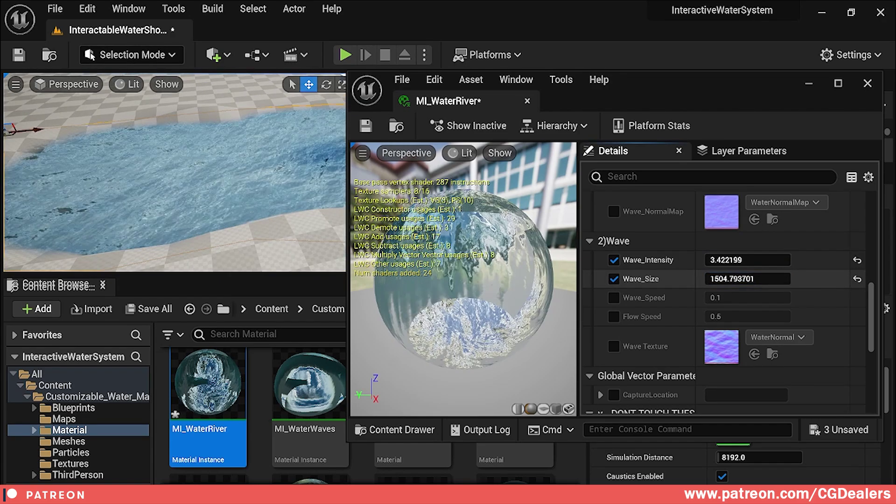
Set Wave_Size to about 507 and Wave_Speed to 0.988, and try the Flow Speed override on the river material.
{"action": "left_click", "coordinate": [614, 298]}
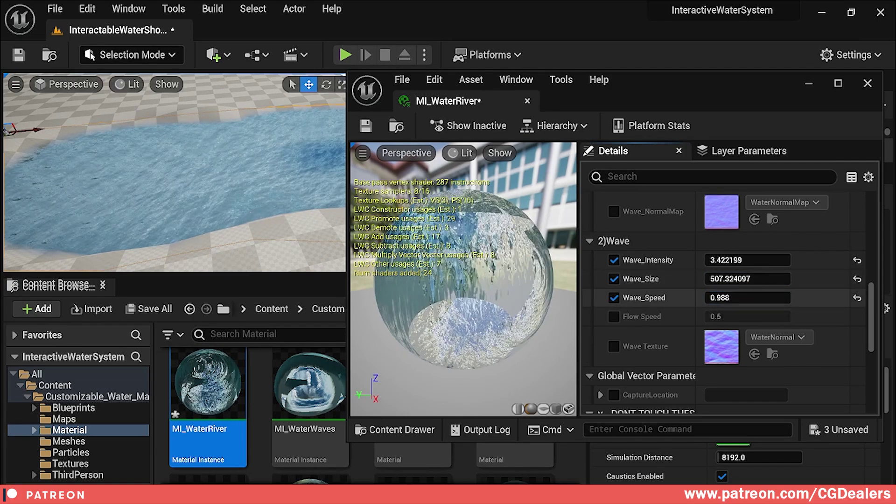
{"action": "left_click", "coordinate": [614, 317]}
{"action": "mouse_move", "coordinate": [747, 317]}
{"action": "left_mouse_down"}
{"action": "mouse_move", "coordinate": [773, 317]}
{"action": "mouse_move", "coordinate": [728, 316]}
{"action": "mouse_move", "coordinate": [747, 317]}
{"action": "left_mouse_up"}
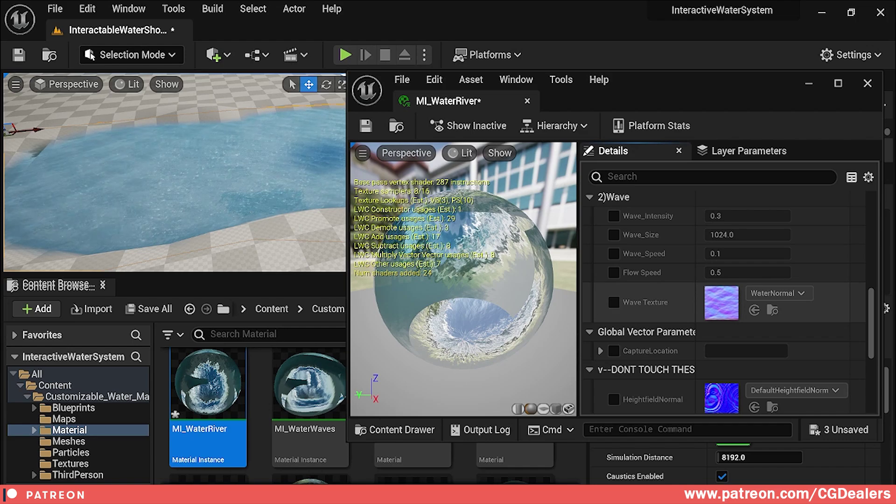
View the WaterSurface3 pool up close and open its MI_WaterWaves material instance.
{"action": "scroll", "coordinate": [729, 303], "scroll_direction": "up", "scroll_amount": 5}
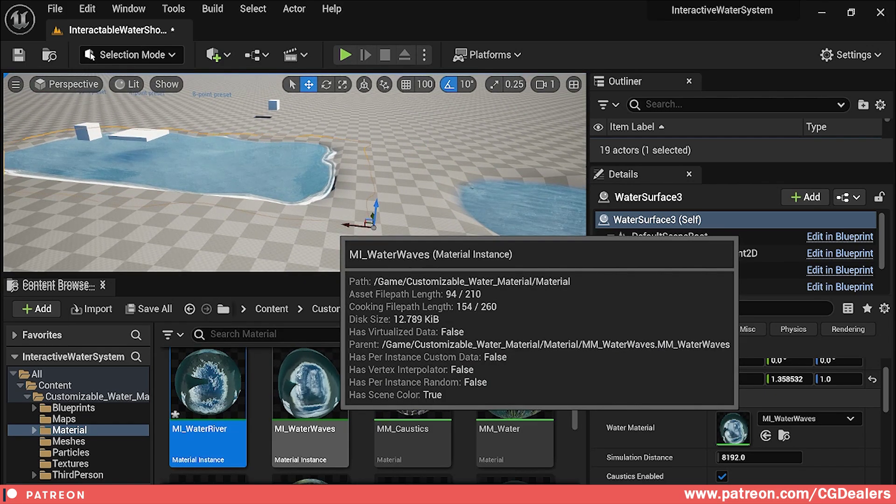
{"action": "mouse_move", "coordinate": [298, 187]}
{"action": "right_mouse_down"}
{"action": "mouse_move", "coordinate": [289, 126]}
{"action": "mouse_move", "coordinate": [290, 201]}
{"action": "right_mouse_up"}
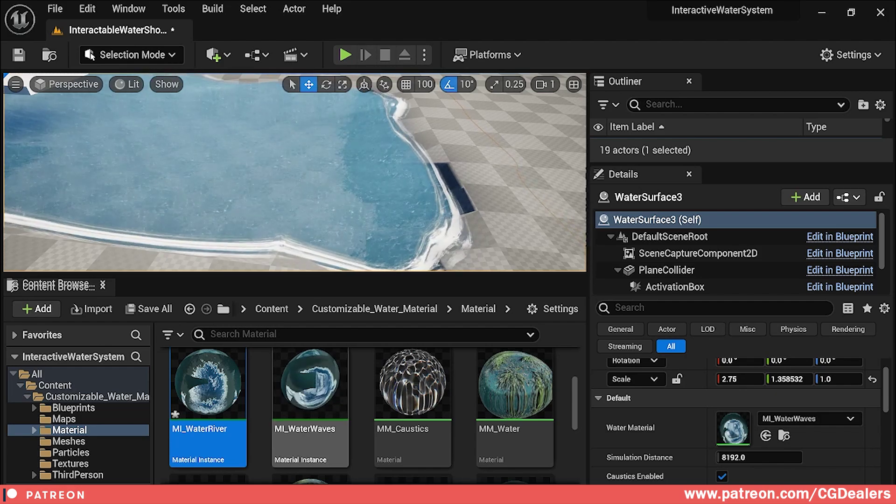
{"action": "double_click", "coordinate": [309, 397]}
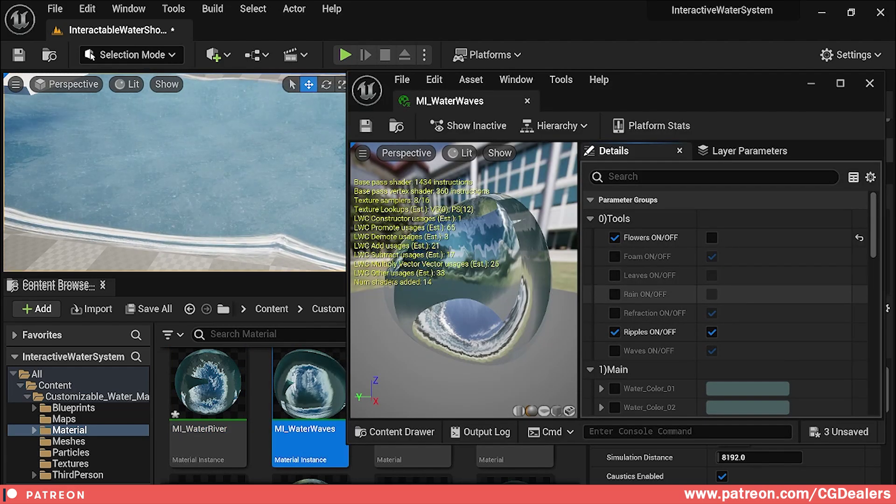
Examine the Tools, Main, Wave and Foam parameter groups of the MI_WaterWaves material instance.
{"action": "scroll", "coordinate": [729, 294], "scroll_direction": "down", "scroll_amount": 1}
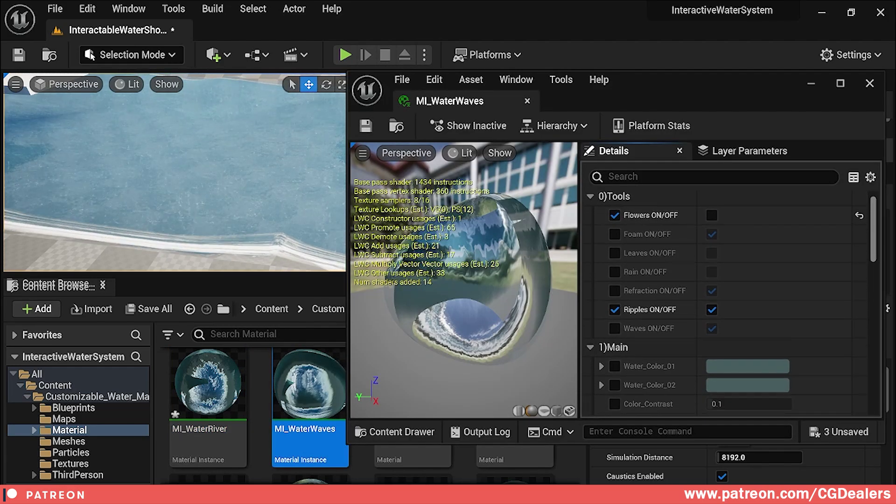
{"action": "scroll", "coordinate": [728, 304], "scroll_direction": "down", "scroll_amount": 4}
{"action": "scroll", "coordinate": [728, 304], "scroll_direction": "up", "scroll_amount": 5}
{"action": "scroll", "coordinate": [729, 304], "scroll_direction": "down", "scroll_amount": 7}
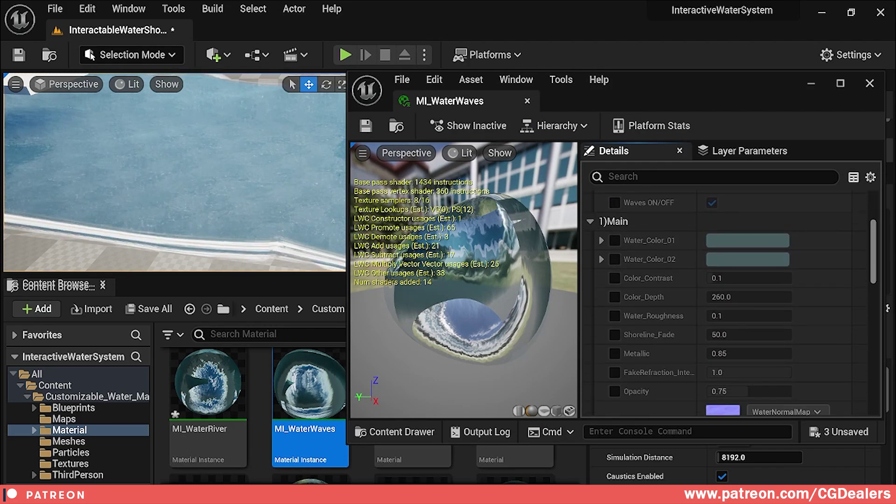
{"action": "scroll", "coordinate": [729, 303], "scroll_direction": "down", "scroll_amount": 1}
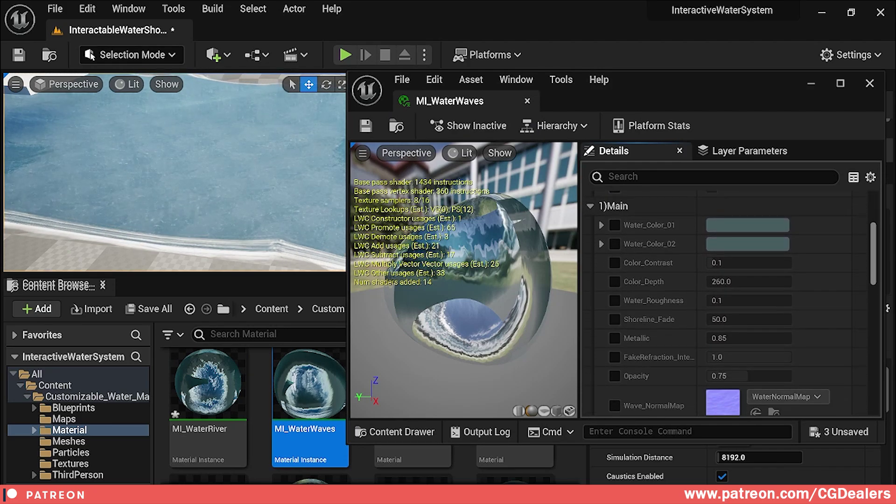
{"action": "scroll", "coordinate": [729, 304], "scroll_direction": "down", "scroll_amount": 1}
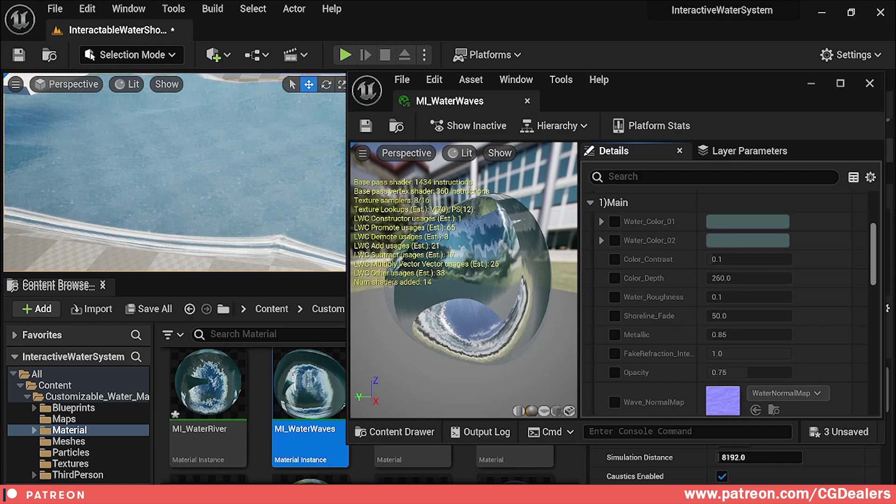
{"action": "scroll", "coordinate": [728, 304], "scroll_direction": "down", "scroll_amount": 6}
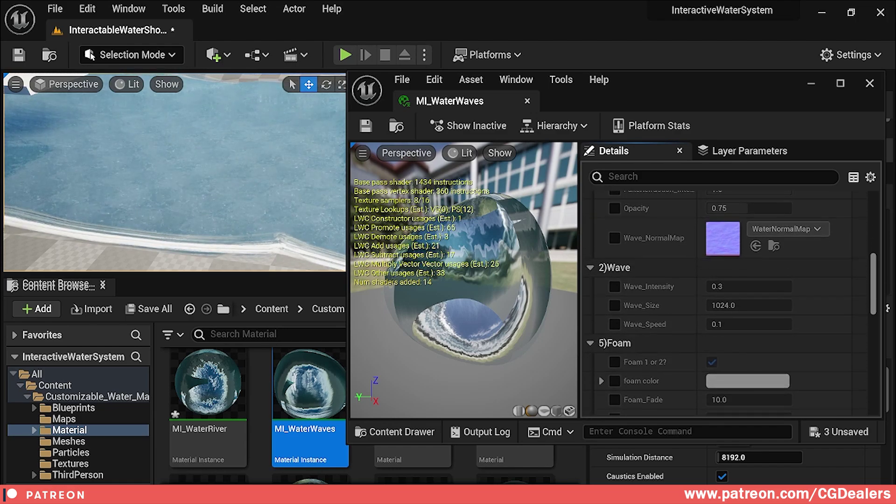
{"action": "scroll", "coordinate": [729, 303], "scroll_direction": "down", "scroll_amount": 4}
{"action": "scroll", "coordinate": [728, 304], "scroll_direction": "down", "scroll_amount": 6}
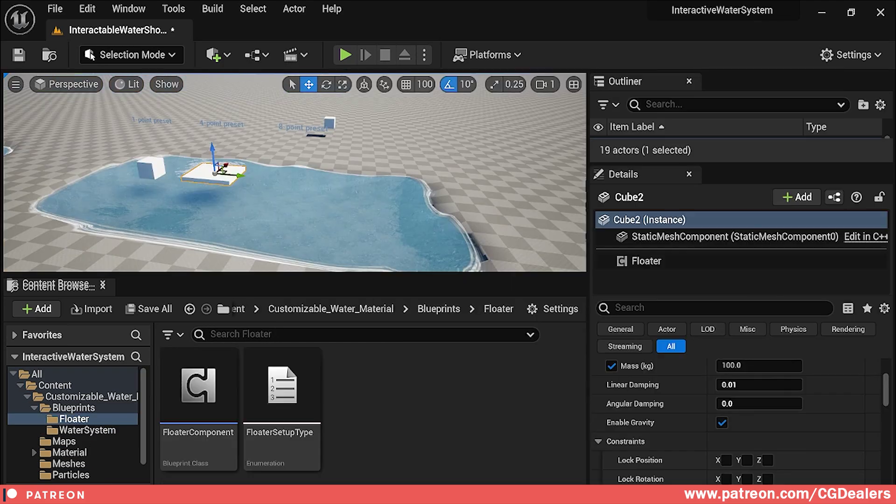
Examine the FloaterComponent class and the Simulate Physics and mass settings of the floating Cube2 in the water pool.
{"action": "right_click_drag", "start_coordinate": [295, 172], "coordinate": [333, 171]}
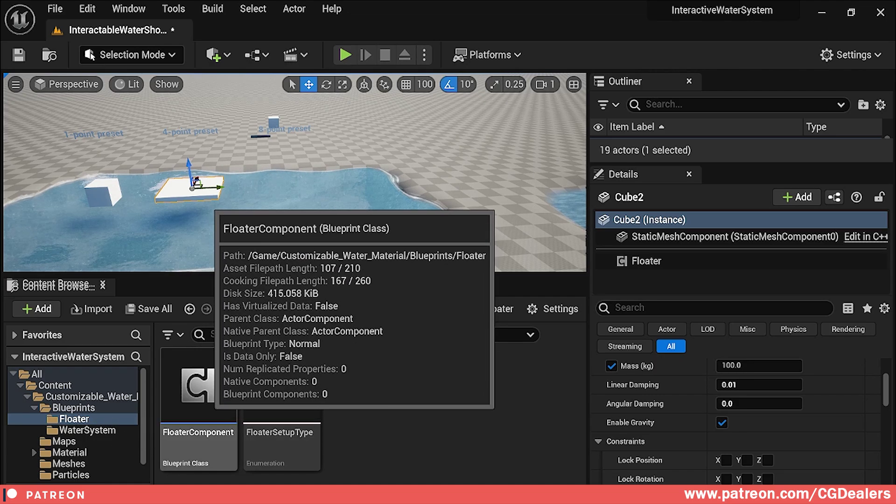
{"action": "left_click", "coordinate": [205, 404]}
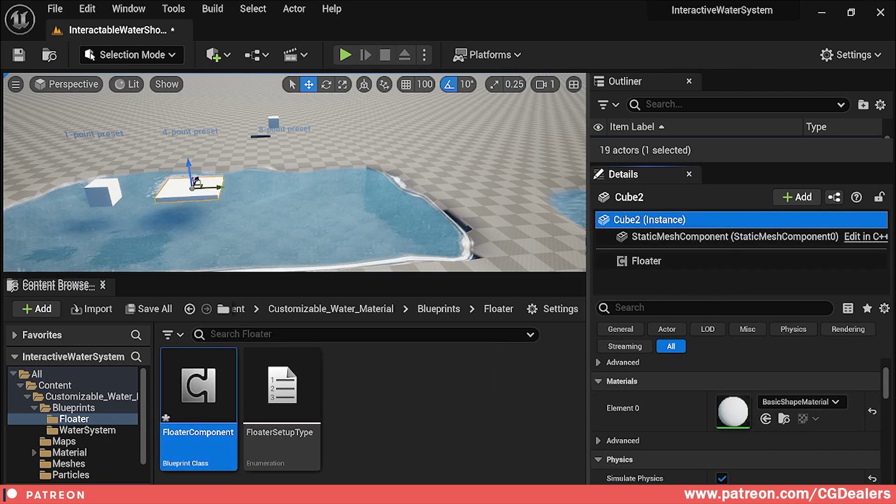
{"action": "scroll", "coordinate": [738, 420], "scroll_direction": "down", "scroll_amount": 2}
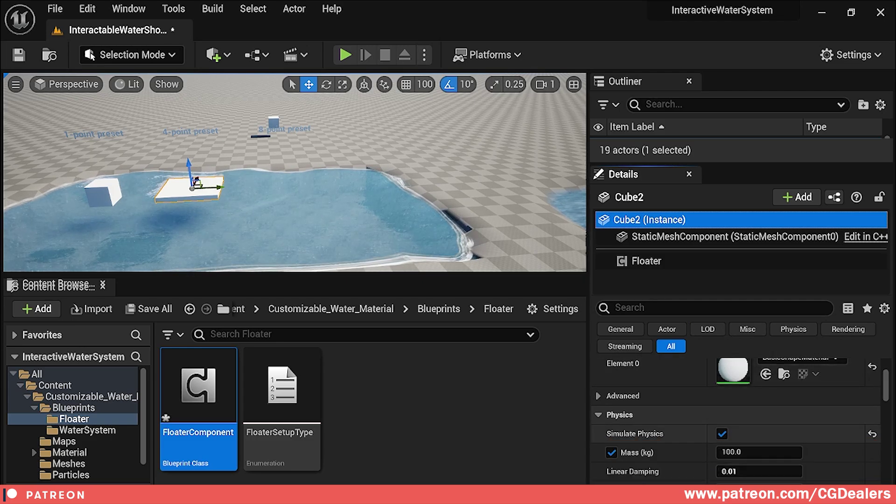
{"action": "scroll", "coordinate": [654, 444], "scroll_direction": "down", "scroll_amount": 2}
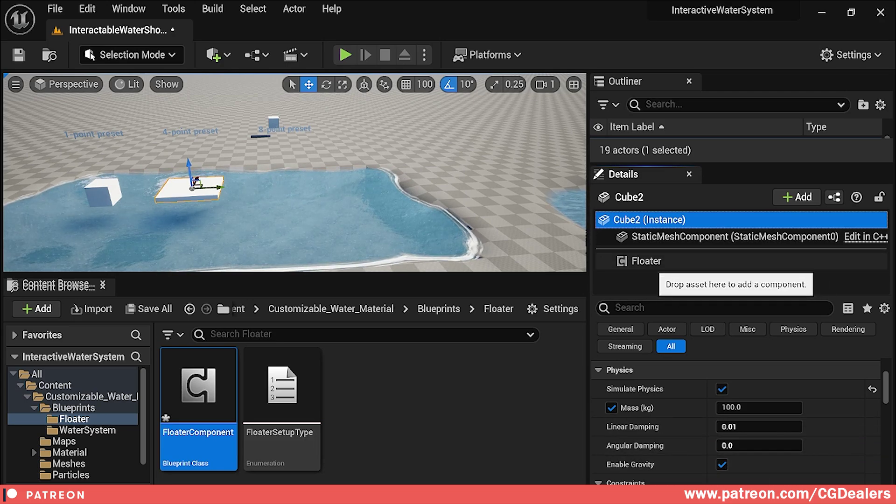
{"action": "right_click_drag", "start_coordinate": [354, 187], "coordinate": [287, 196]}
{"action": "key", "text": "w"}
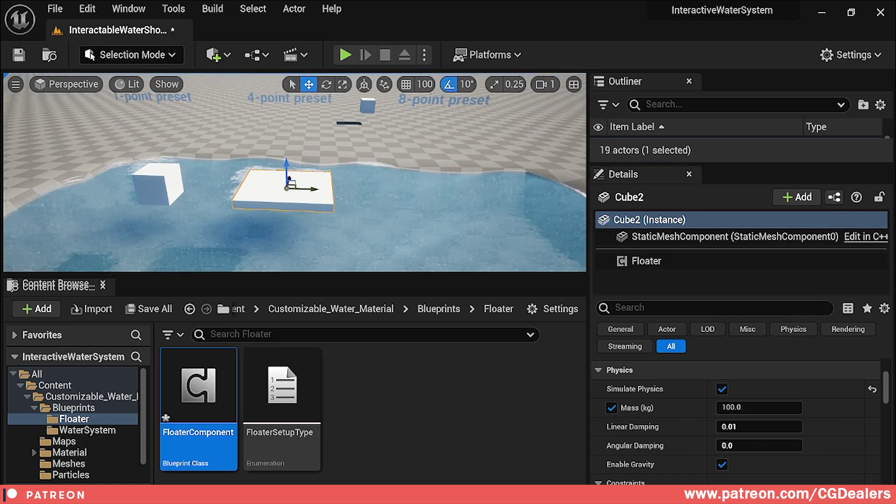
Try adding another FloaterComponent to Cube2, and delete the duplicate component.
{"action": "left_click_drag", "start_coordinate": [198, 387], "coordinate": [663, 275]}
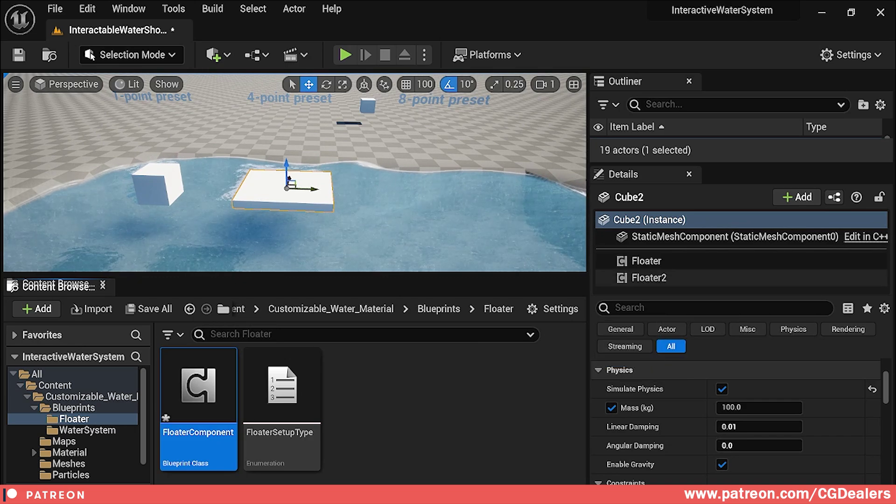
{"action": "left_click", "coordinate": [666, 277]}
{"action": "key", "text": "Delete"}
Set the Setup of Cube2's Floater component to Manual.
{"action": "scroll", "coordinate": [737, 411], "scroll_direction": "up", "scroll_amount": 5}
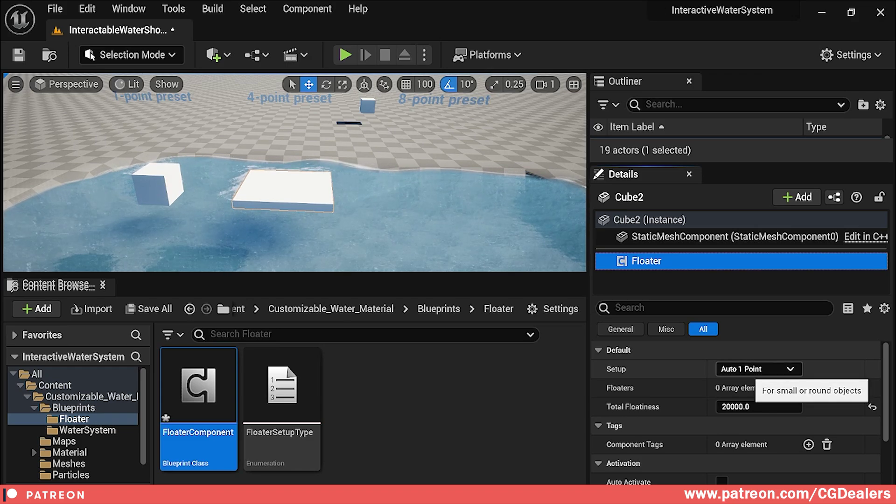
{"action": "left_click", "coordinate": [759, 368]}
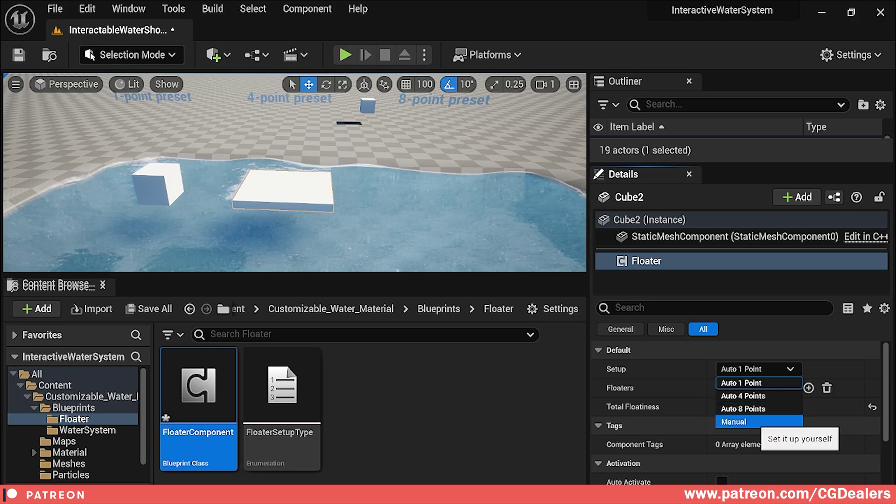
{"action": "left_click", "coordinate": [734, 422]}
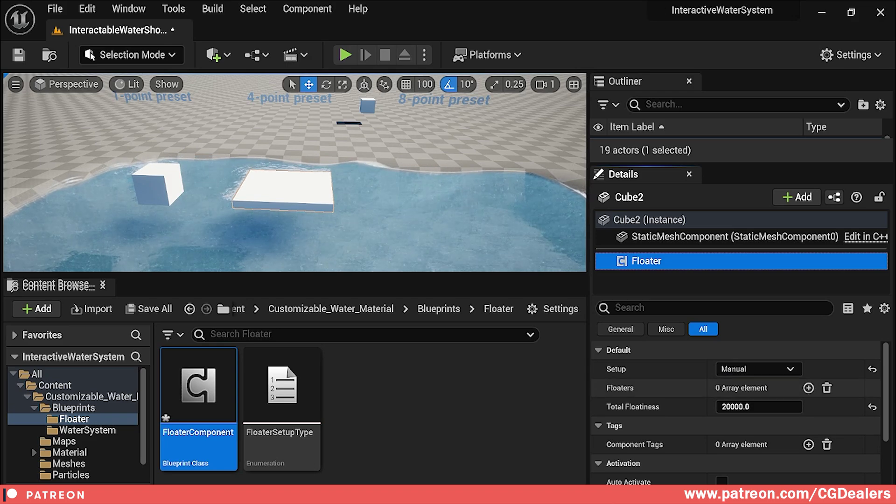
Try adding a manual floater point to the Floaters array, expand its X, Y and Z values, and clear the array.
{"action": "left_click", "coordinate": [808, 388]}
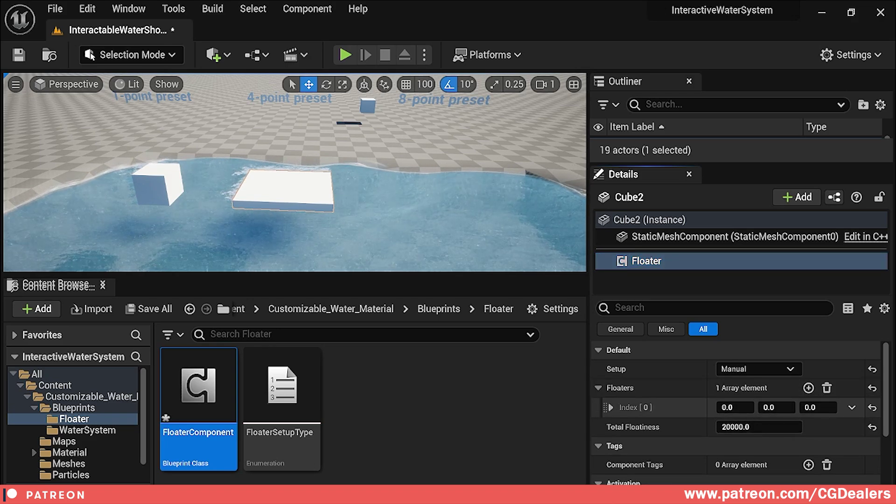
{"action": "left_click", "coordinate": [610, 408]}
{"action": "left_click", "coordinate": [611, 407]}
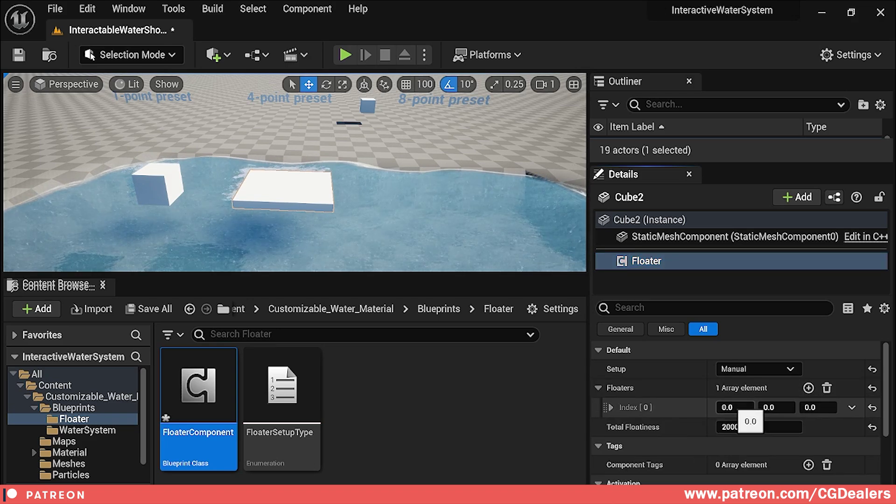
{"action": "left_click", "coordinate": [610, 408]}
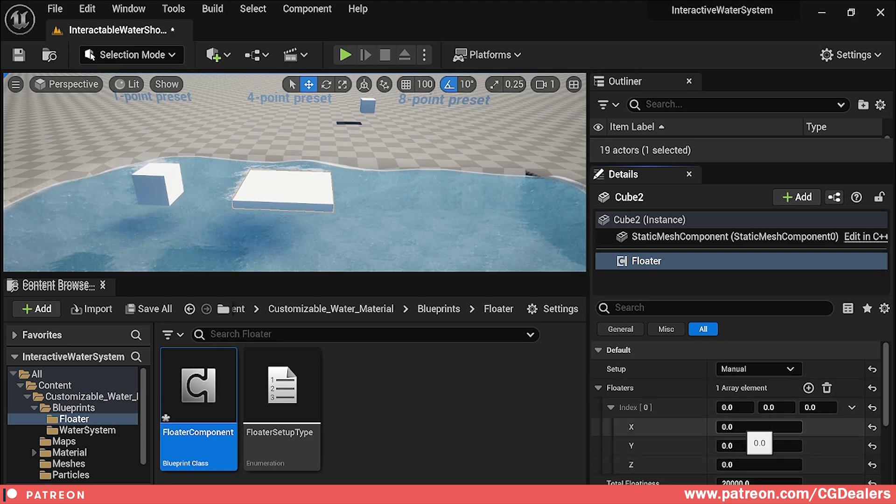
{"action": "left_click", "coordinate": [827, 389]}
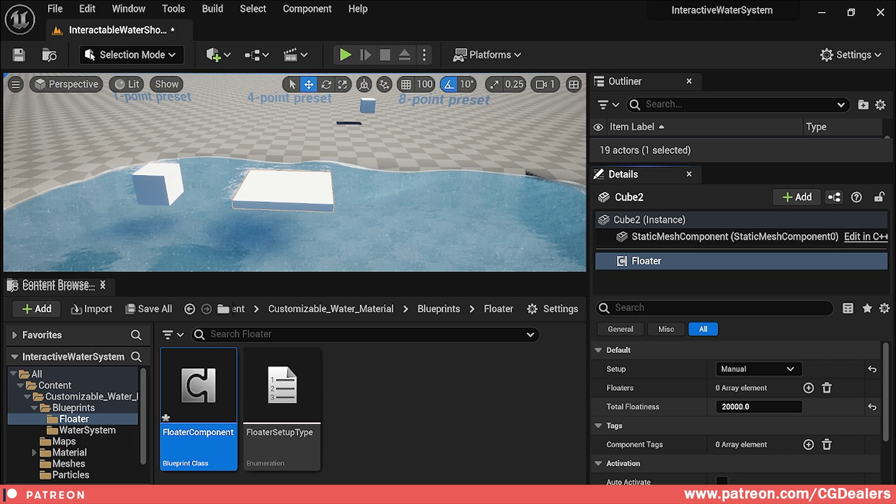
{"action": "left_click", "coordinate": [777, 402]}
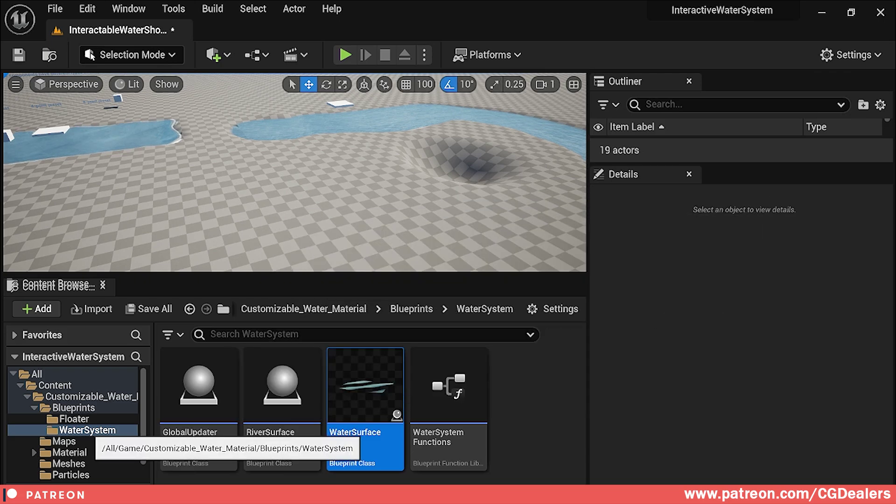
Place a RiverSurface on the open ground beside the pool and lengthen it by adding another spline point beyond its end.
{"action": "left_click", "coordinate": [282, 409]}
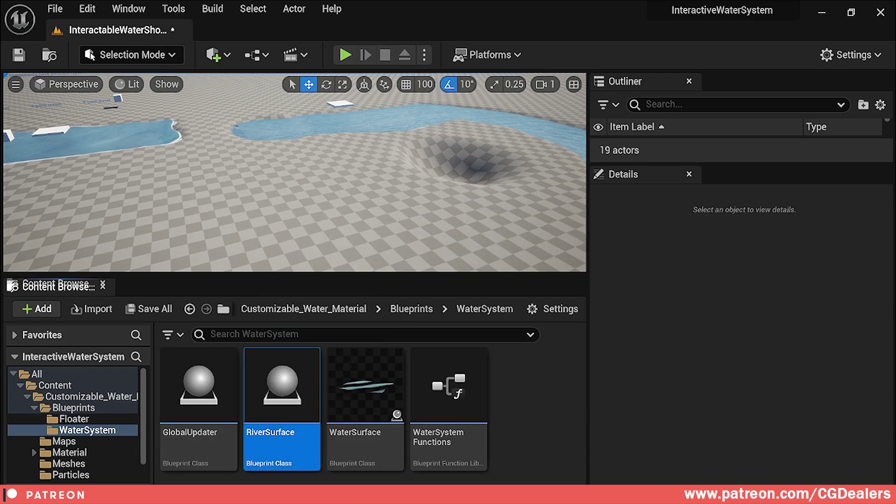
{"action": "left_click_drag", "start_coordinate": [283, 397], "coordinate": [234, 174]}
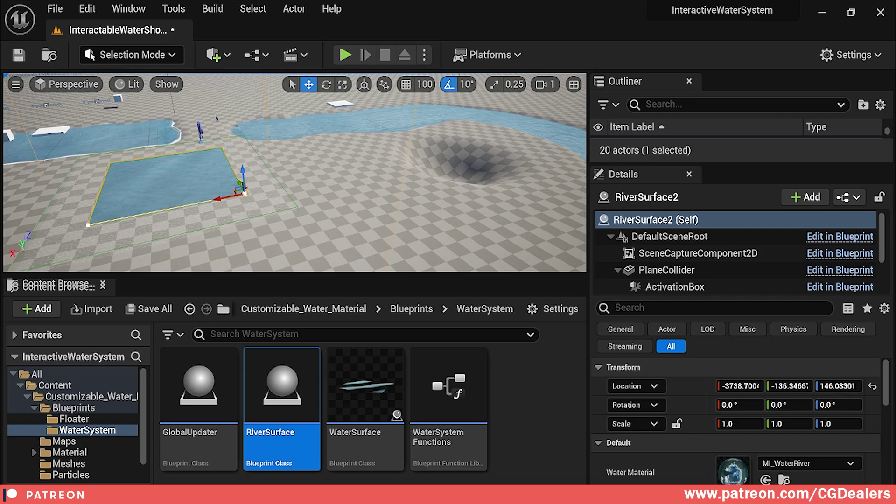
{"action": "key", "text": "f"}
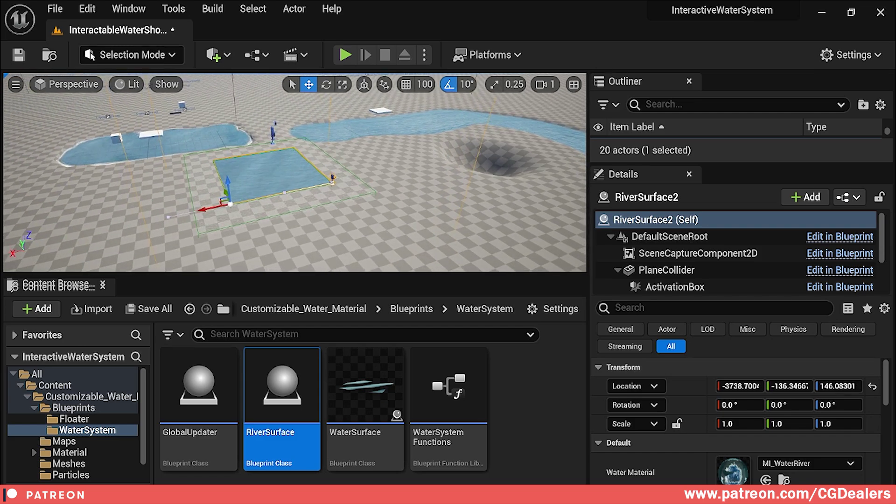
{"action": "left_click_drag", "start_coordinate": [201, 211], "coordinate": [131, 258]}
{"action": "key", "text": "f"}
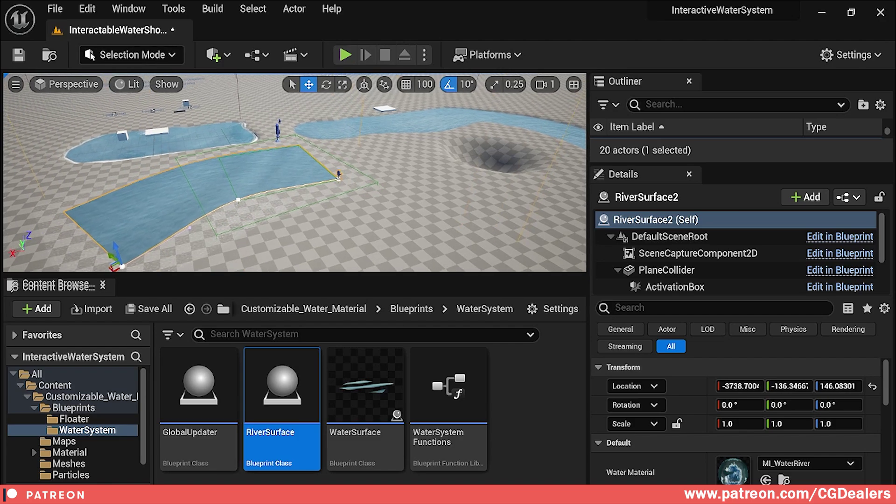
{"action": "left_click_drag", "start_coordinate": [192, 213], "coordinate": [215, 204]}
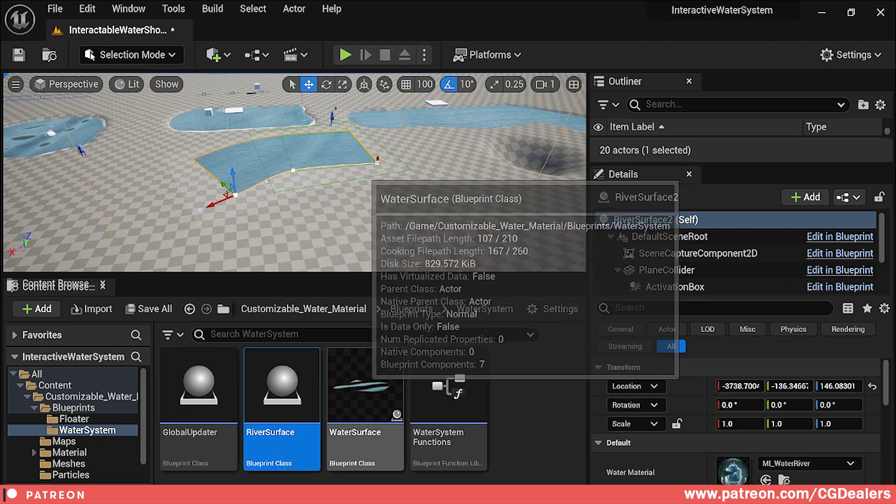
Place a WaterSurface in the level and fill the pit in the ground with it at a uniform scale of about 2.495.
{"action": "left_click", "coordinate": [271, 120]}
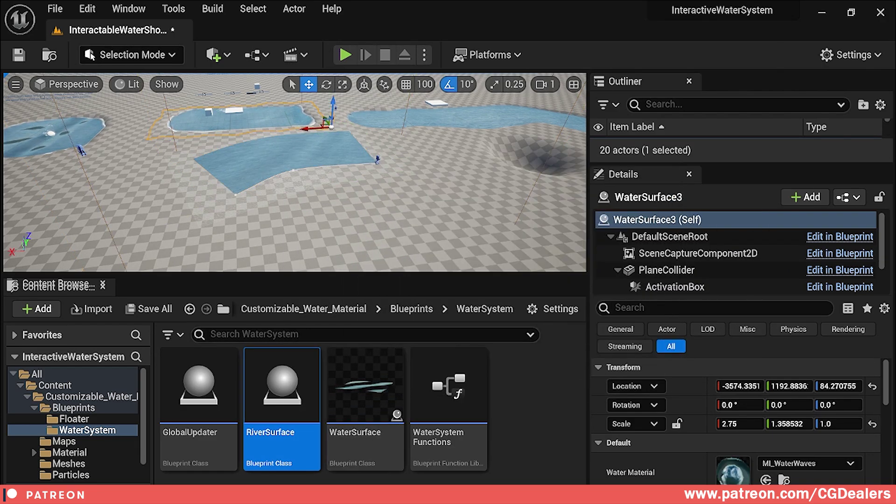
{"action": "left_click_drag", "start_coordinate": [365, 385], "coordinate": [355, 182]}
{"action": "left_click_drag", "start_coordinate": [583, 180], "coordinate": [555, 160]}
{"action": "mouse_move", "coordinate": [555, 160]}
{"action": "right_mouse_down"}
{"action": "mouse_move", "coordinate": [537, 161]}
{"action": "mouse_move", "coordinate": [574, 163]}
{"action": "mouse_move", "coordinate": [567, 159]}
{"action": "right_mouse_up"}
{"action": "right_click_drag", "start_coordinate": [413, 204], "coordinate": [417, 204]}
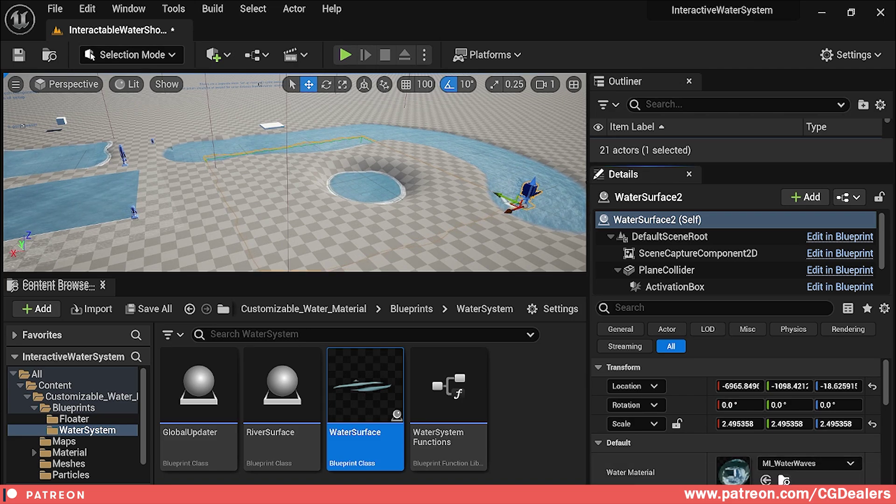
Locate WaterSurface2's MI_WaterWaves material instance among the project assets and view the option to create a material instance from it.
{"action": "left_click", "coordinate": [784, 480]}
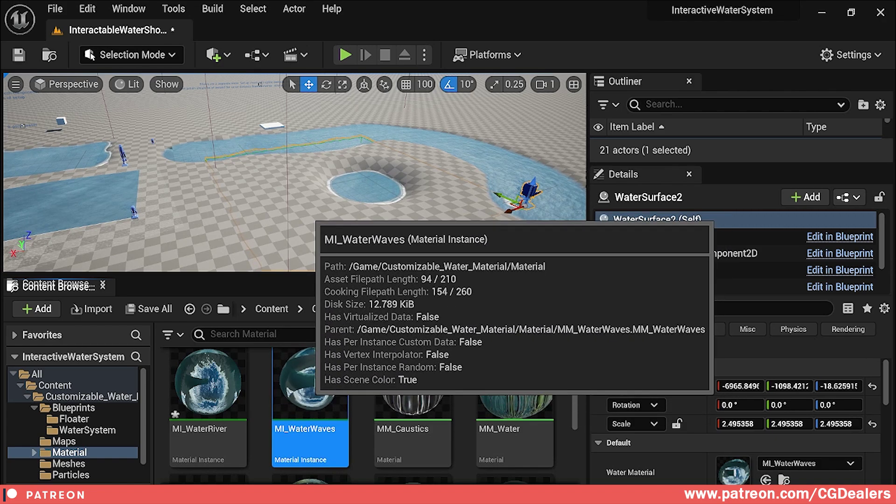
{"action": "right_click", "coordinate": [318, 397]}
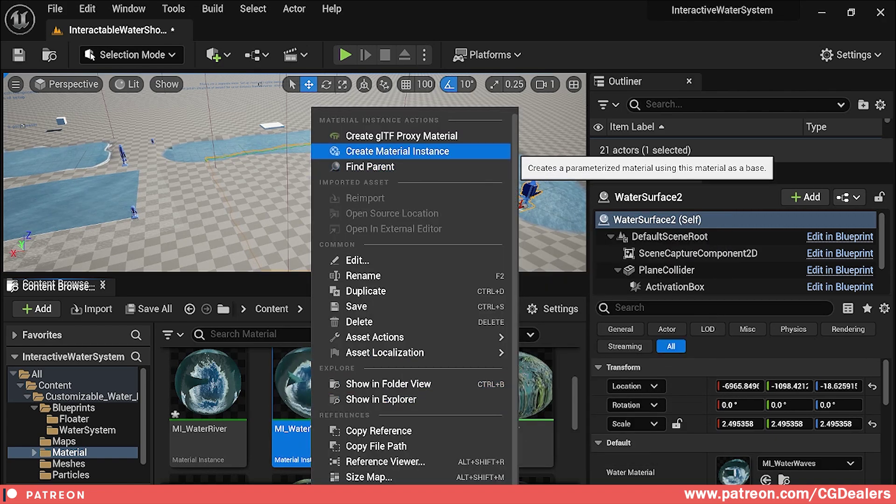
{"action": "left_click", "coordinate": [294, 401]}
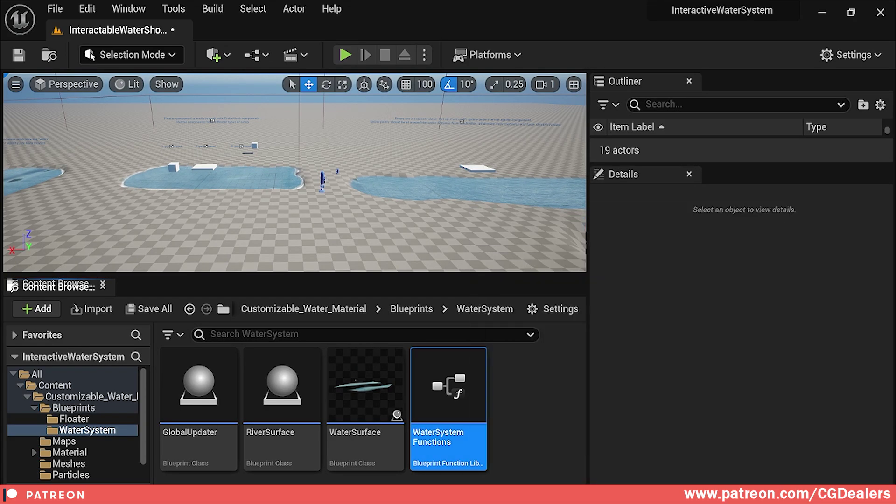
Open the WaterSystemFunctions blueprint function library from the WaterSystem folder.
{"action": "double_click", "coordinate": [468, 401]}
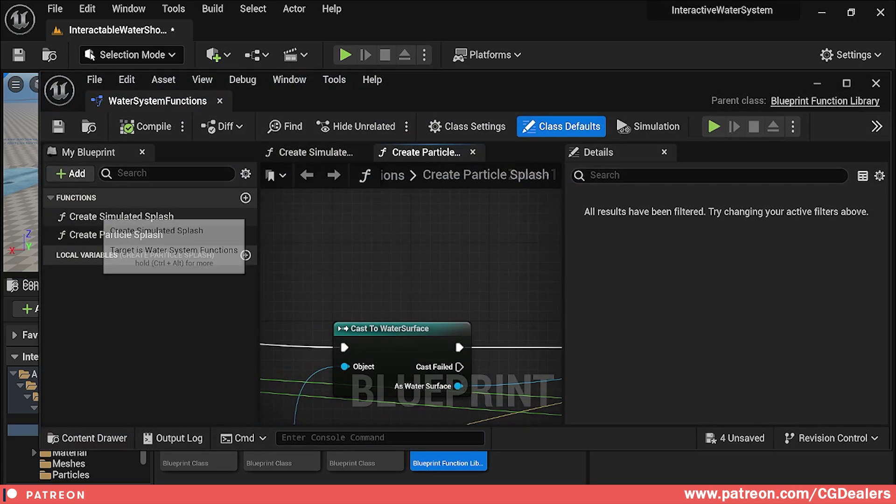